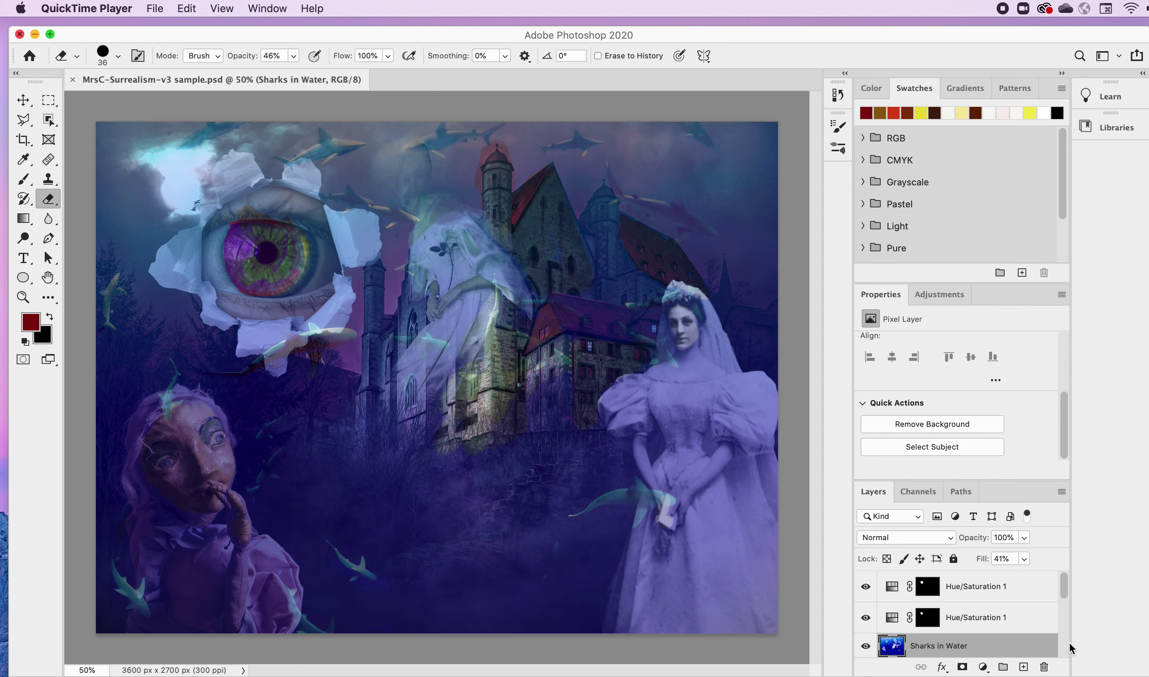
Hide the Hue/Saturation 2, Weird Doll, Castle, Eye Ball and Bride layers.
{"action": "left_click", "coordinate": [1065, 591]}
{"action": "left_click_drag", "start_coordinate": [1065, 591], "coordinate": [1063, 660]}
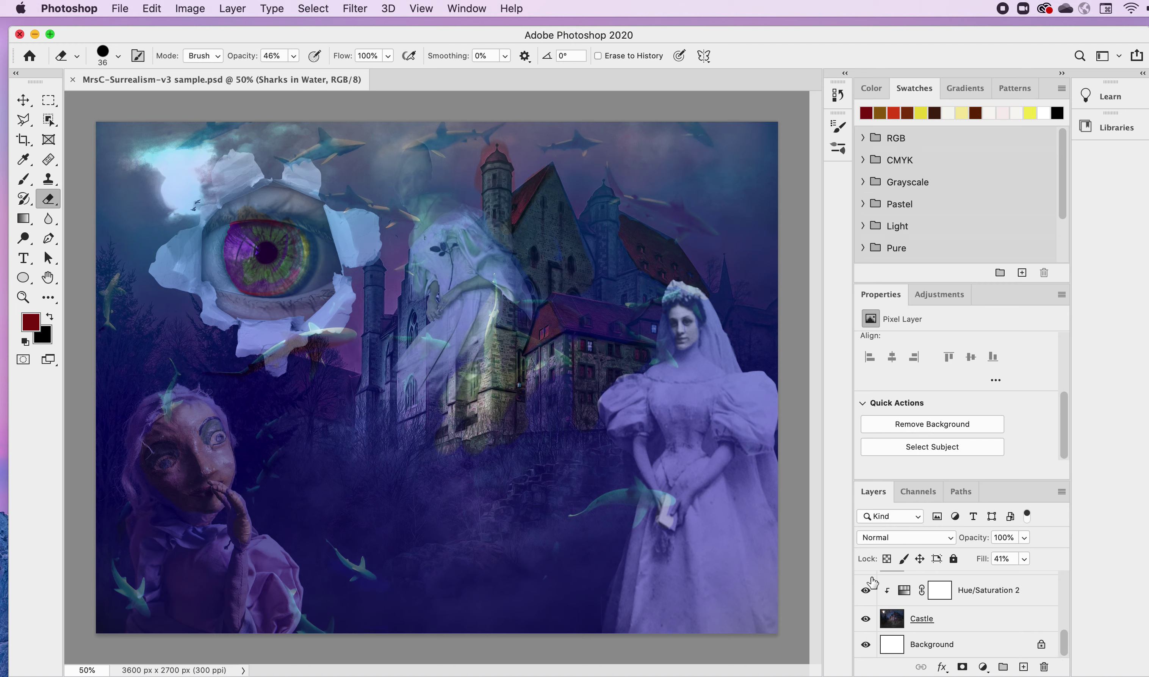
{"action": "left_click", "coordinate": [865, 590]}
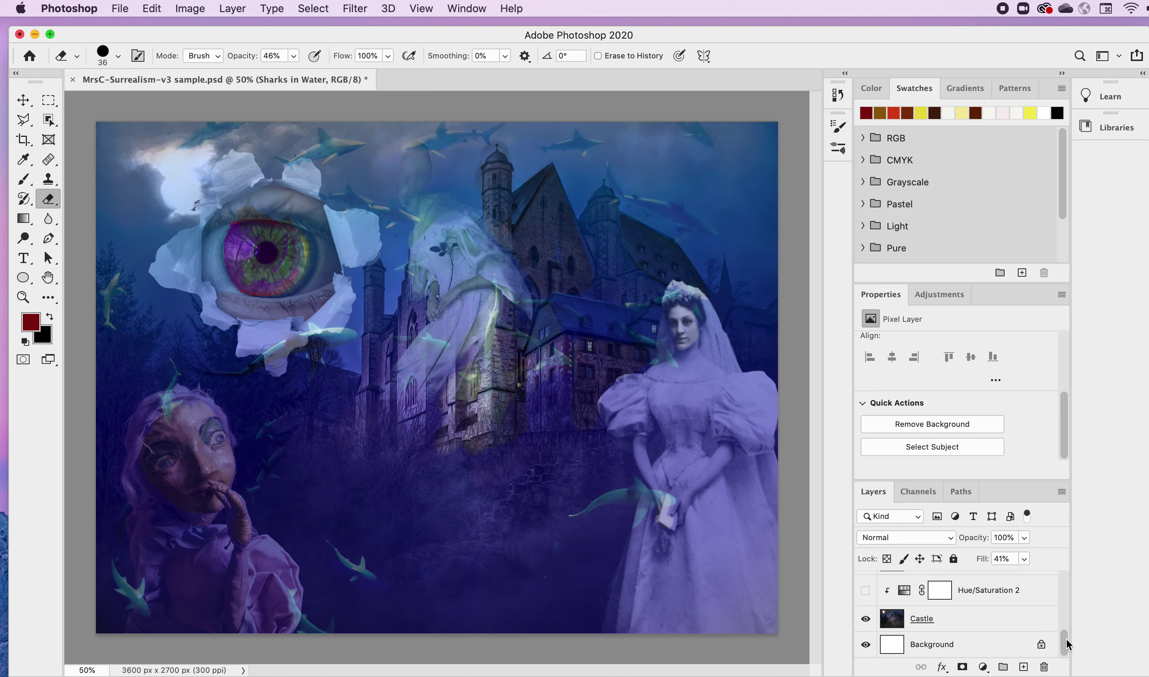
{"action": "left_click_drag", "start_coordinate": [1067, 642], "coordinate": [1067, 633]}
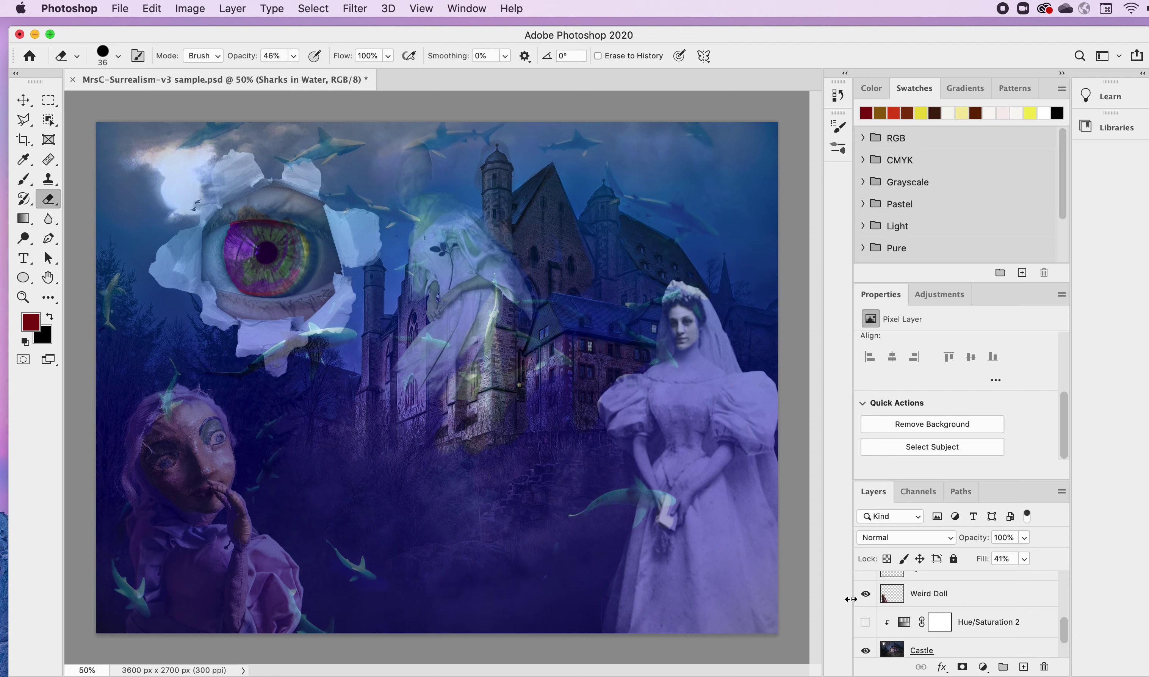
{"action": "left_click", "coordinate": [865, 594]}
{"action": "left_click", "coordinate": [866, 650]}
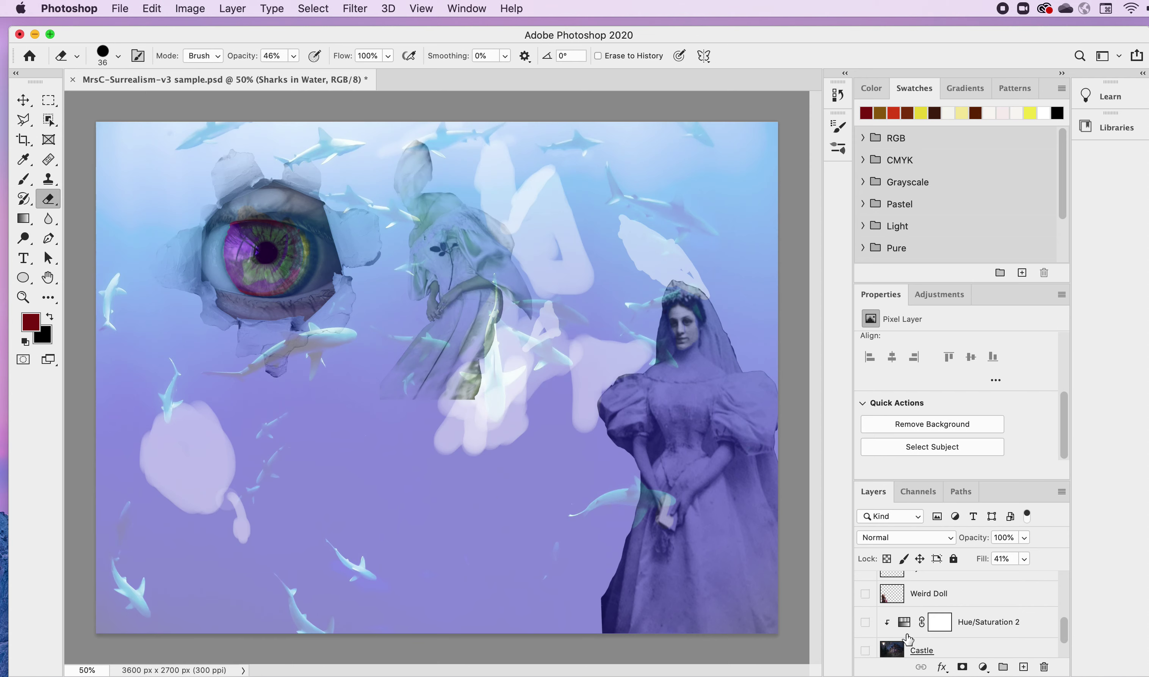
{"action": "left_click_drag", "start_coordinate": [1065, 635], "coordinate": [1065, 624]}
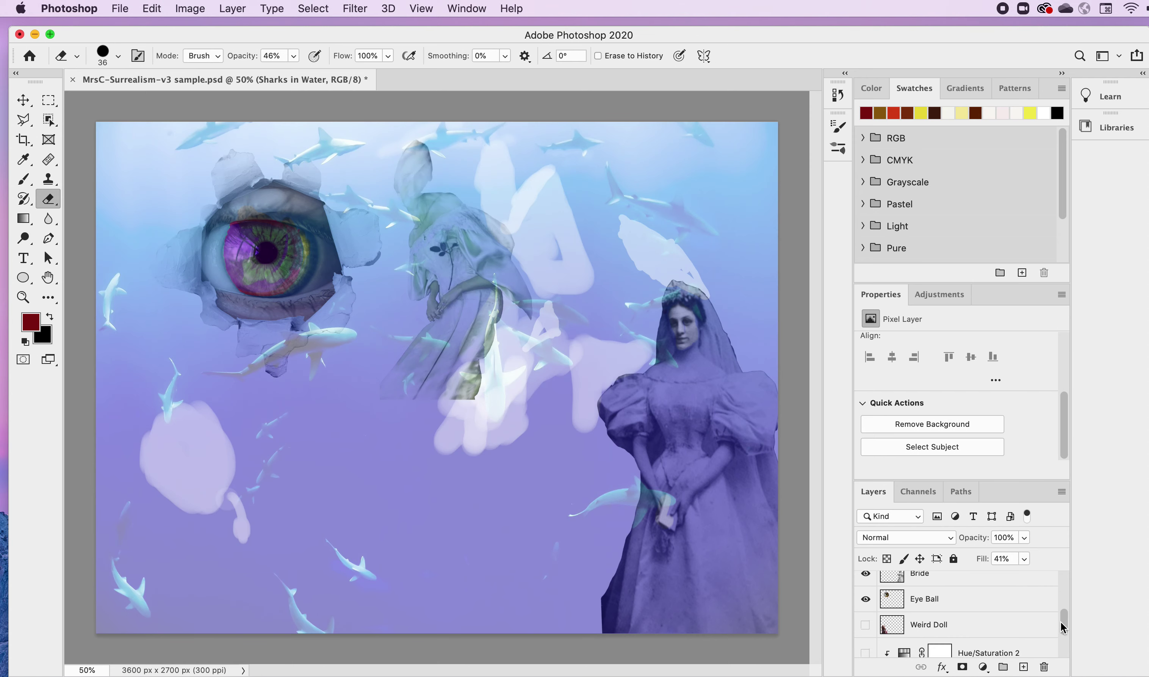
{"action": "left_click", "coordinate": [866, 600]}
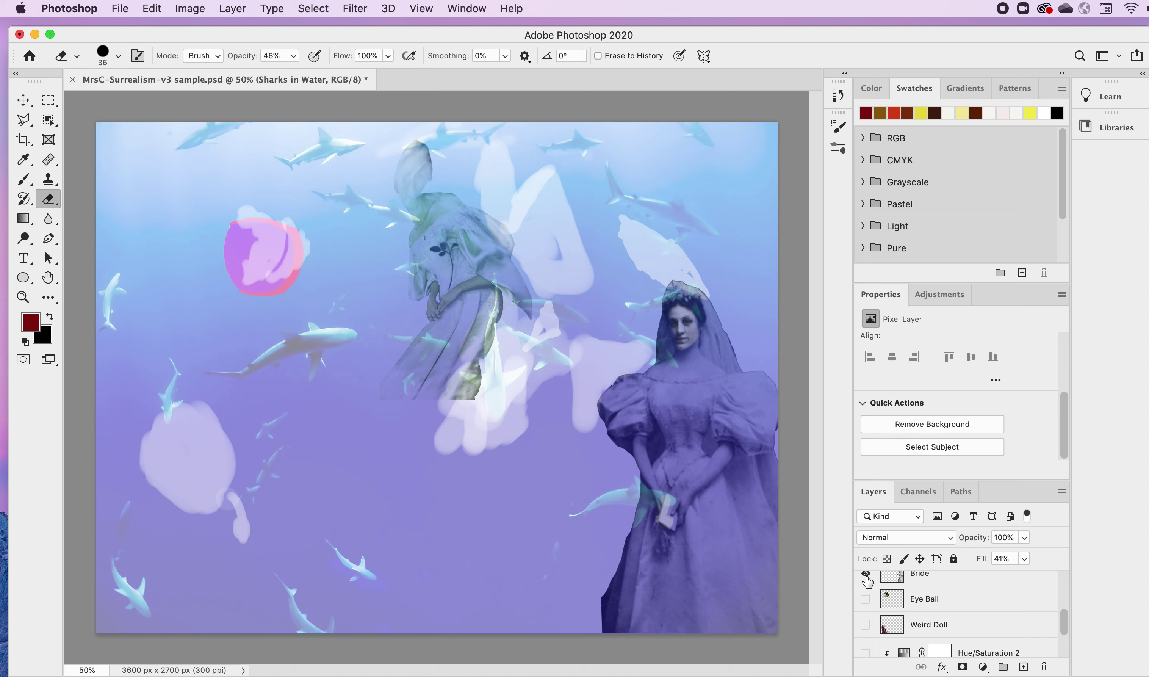
{"action": "left_click", "coordinate": [865, 574]}
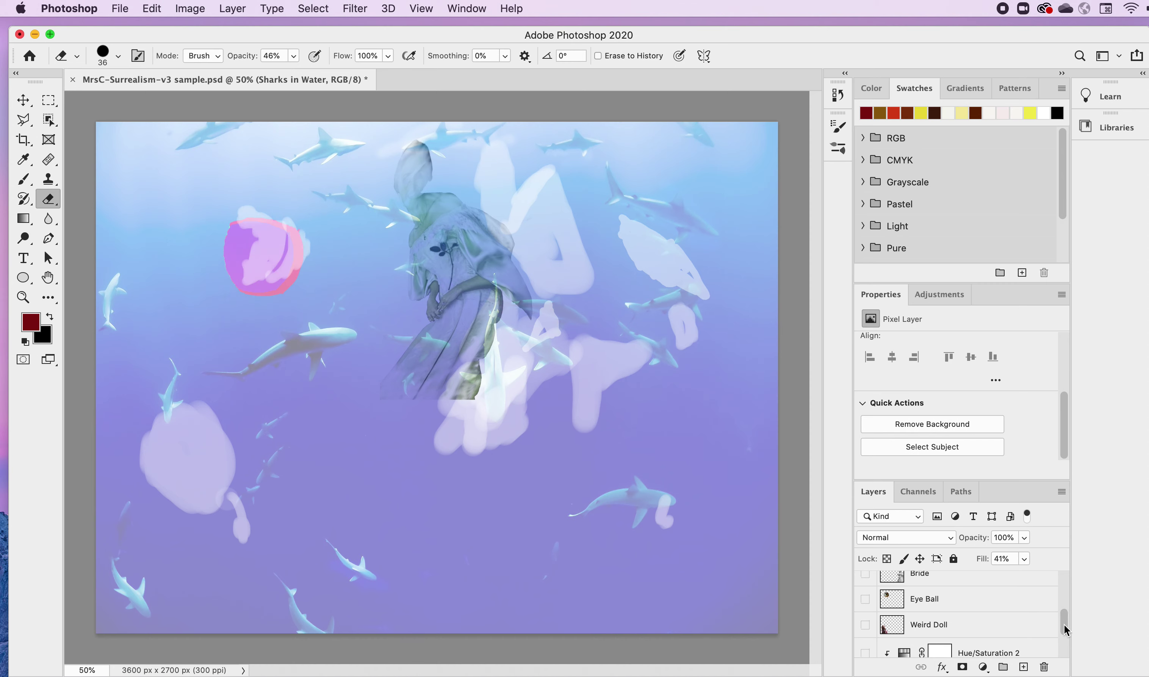
Hide the Distorted Bride and Sharks in Water layers and both Hue/Saturation 1 adjustment layers.
{"action": "left_click_drag", "start_coordinate": [1065, 628], "coordinate": [1064, 613]}
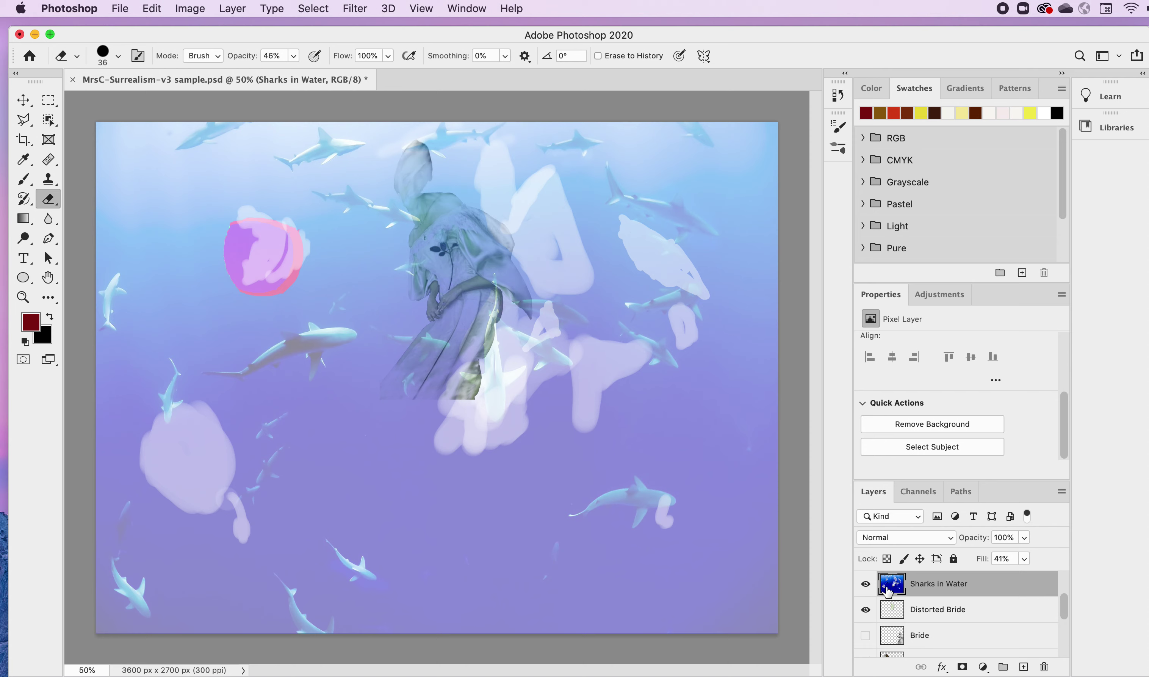
{"action": "left_click", "coordinate": [866, 610]}
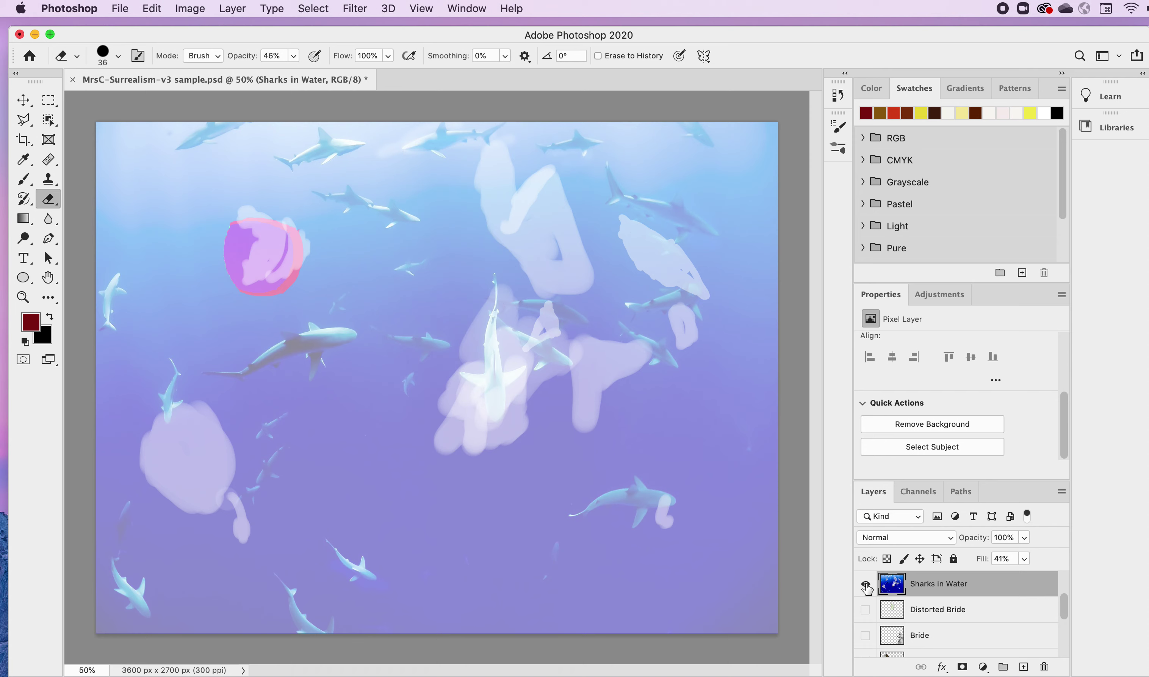
{"action": "left_click", "coordinate": [866, 584]}
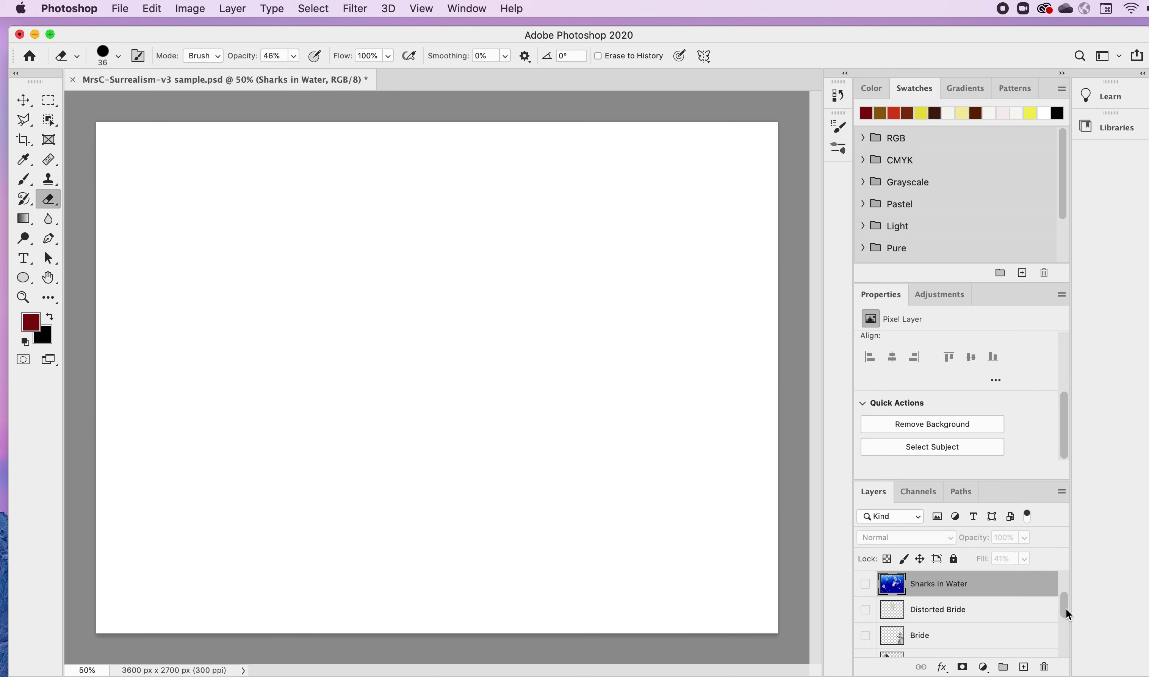
{"action": "left_click_drag", "start_coordinate": [1064, 608], "coordinate": [1065, 594]}
{"action": "left_click", "coordinate": [866, 617]}
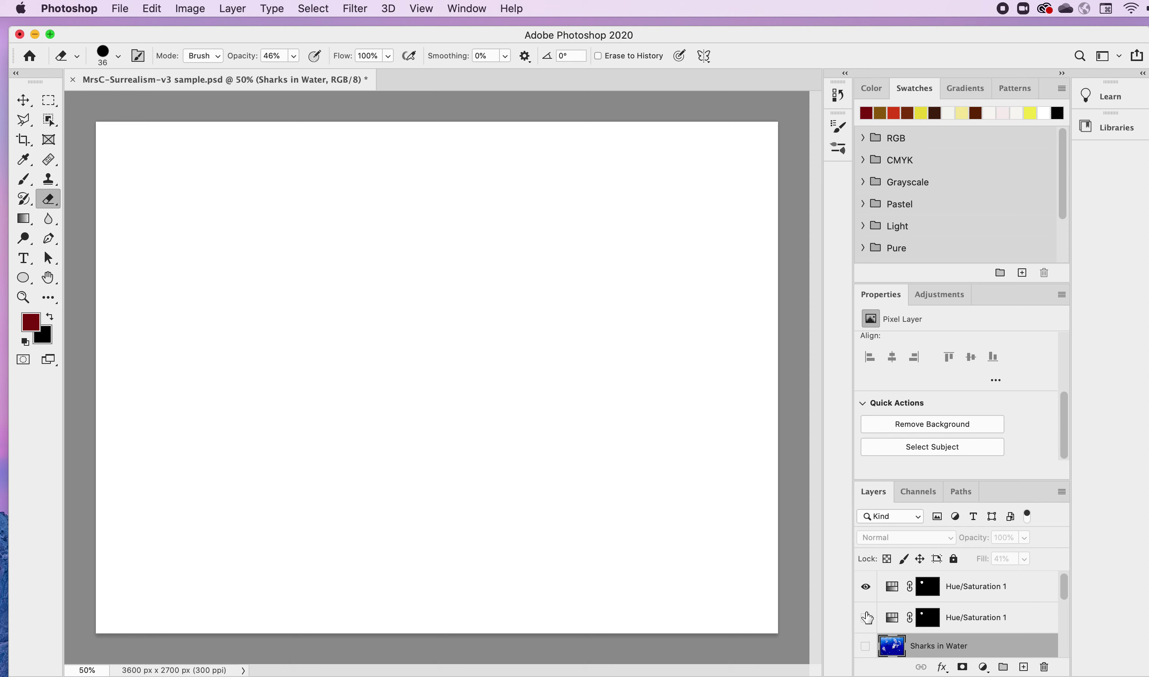
{"action": "left_click", "coordinate": [866, 587]}
Show the Castle layer above the white background and make it the active layer.
{"action": "left_click_drag", "start_coordinate": [1067, 585], "coordinate": [1062, 667]}
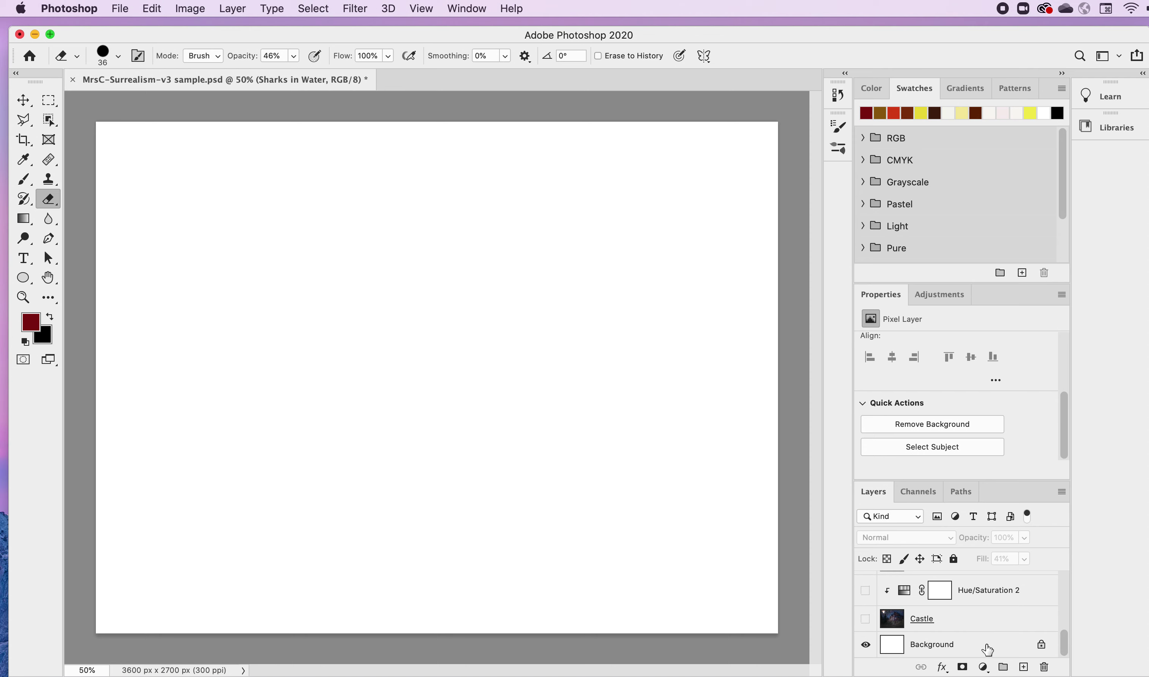
{"action": "left_click", "coordinate": [865, 619]}
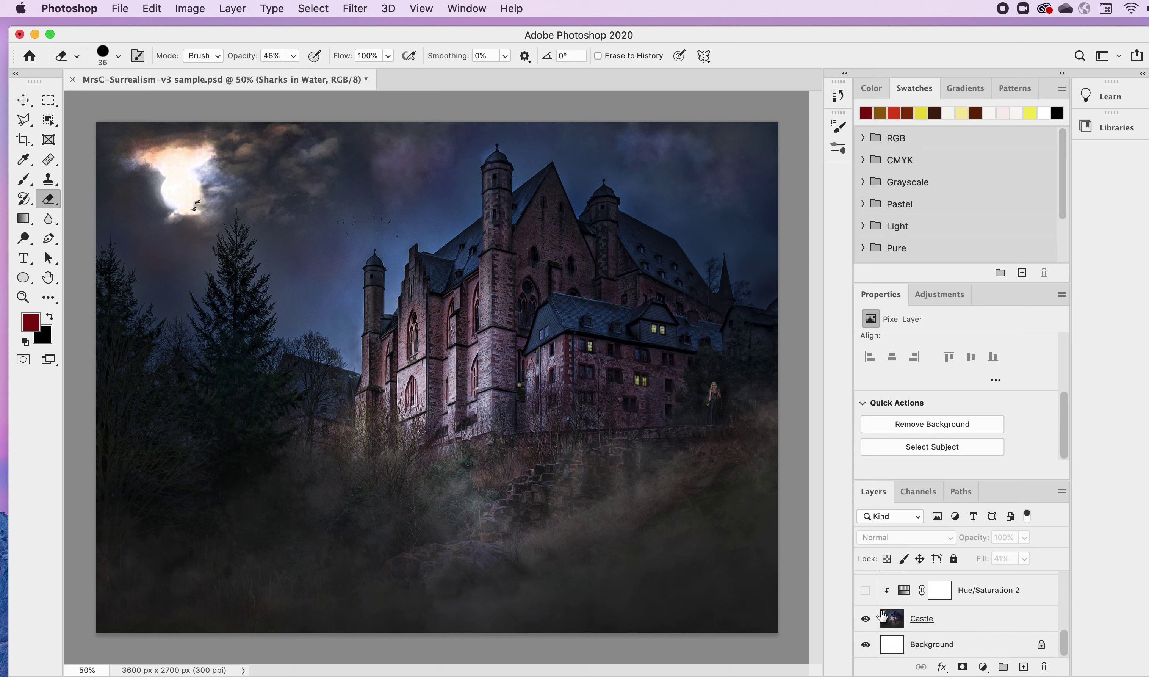
{"action": "left_click", "coordinate": [901, 622]}
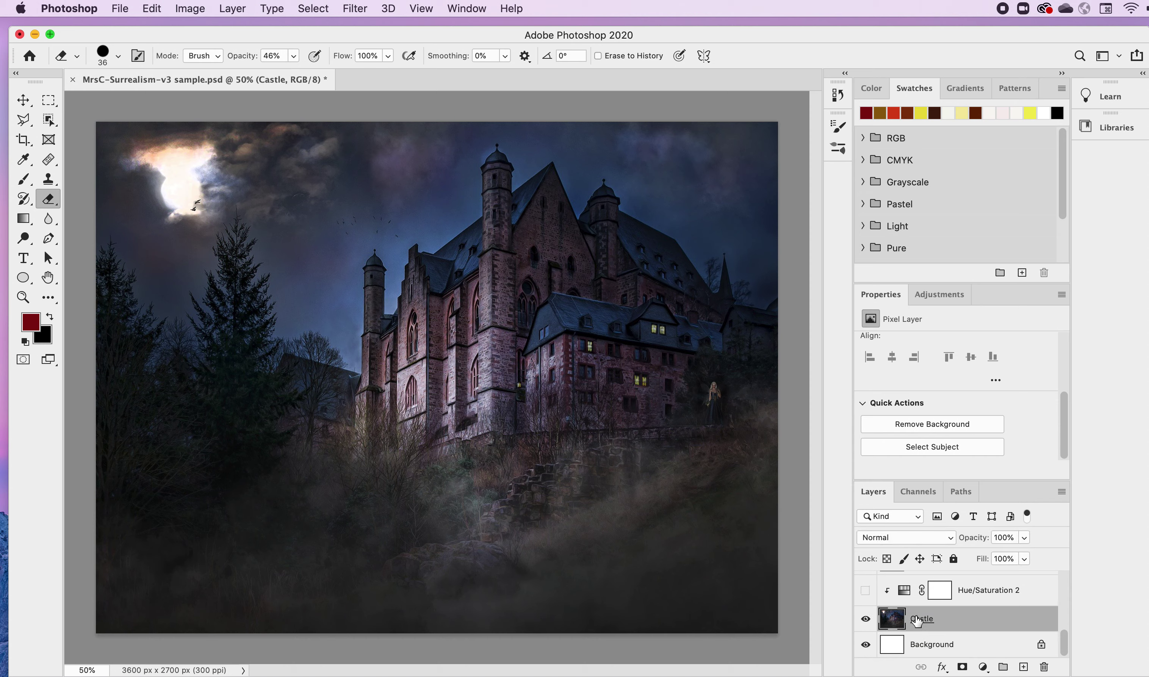
{"action": "double_click", "coordinate": [917, 621]}
{"action": "left_click", "coordinate": [896, 620]}
{"action": "double_click", "coordinate": [893, 619]}
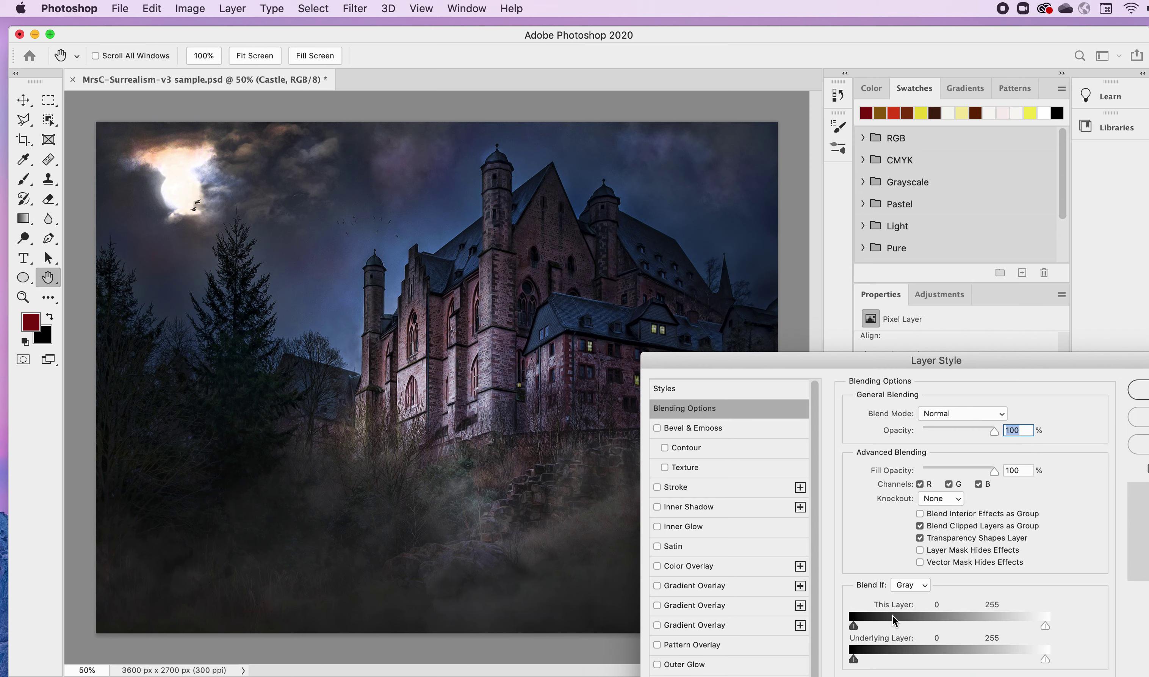
{"action": "left_click_drag", "start_coordinate": [1133, 366], "coordinate": [1026, 376]}
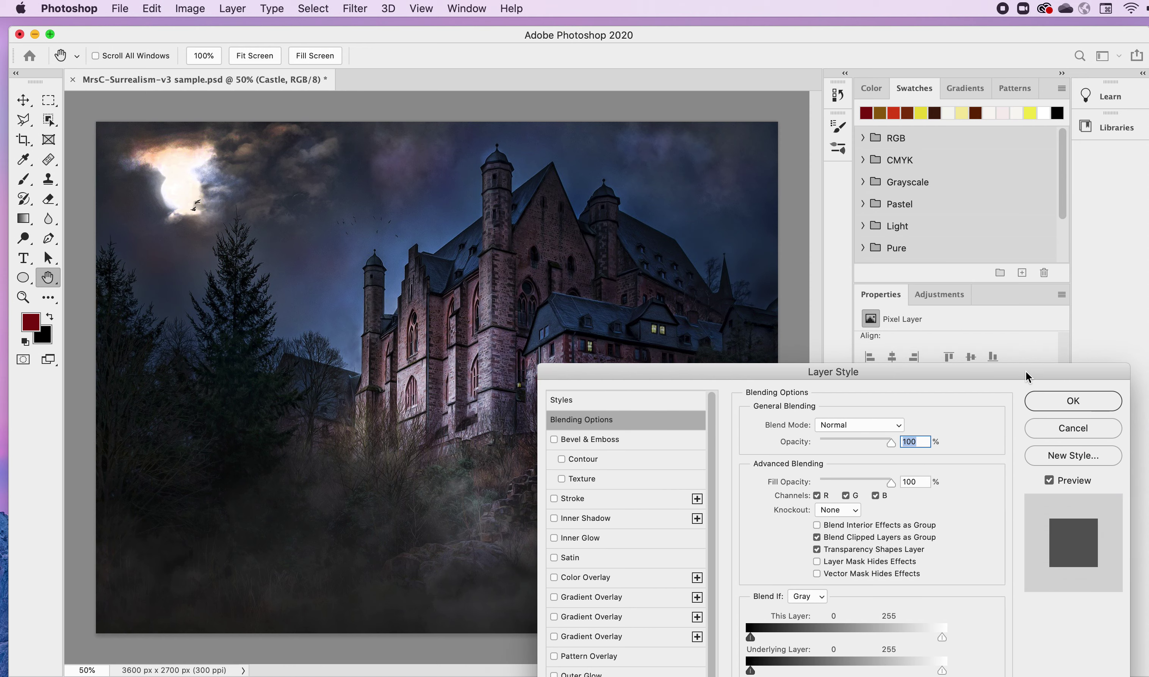
{"action": "left_click", "coordinate": [1073, 427]}
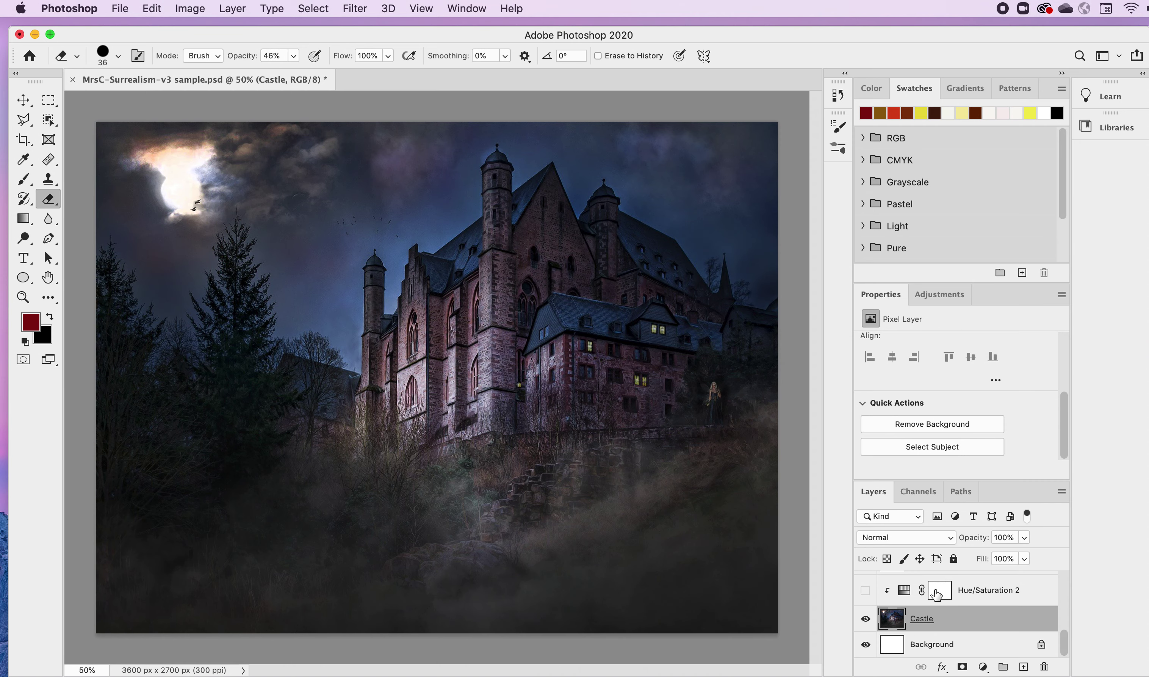
Compare the castle with and without its clipped Hue/Saturation 2 adjustment, and leave the adjustment layer visible.
{"action": "left_click", "coordinate": [866, 591]}
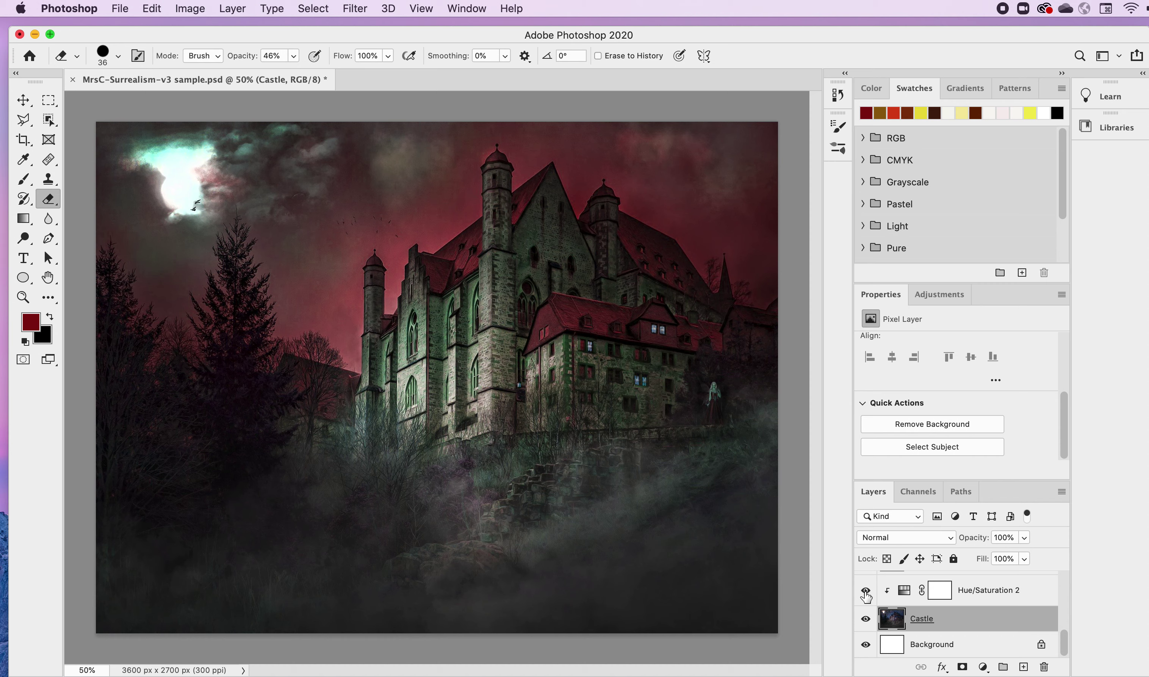
{"action": "left_click", "coordinate": [866, 591]}
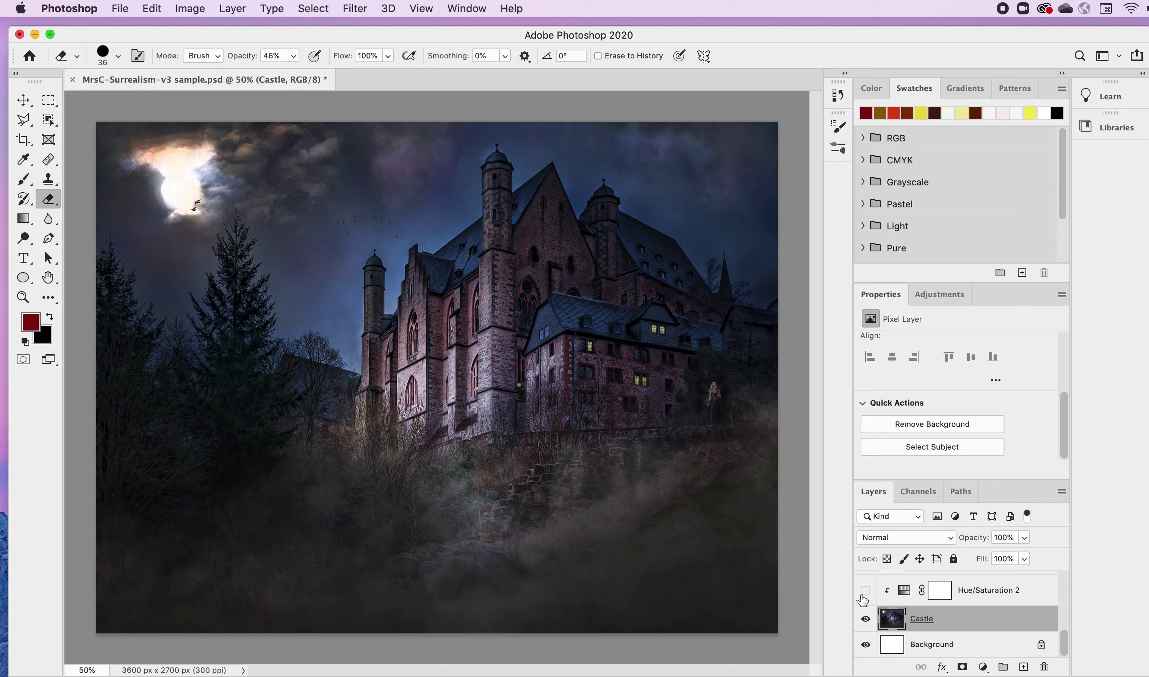
{"action": "left_click", "coordinate": [866, 592]}
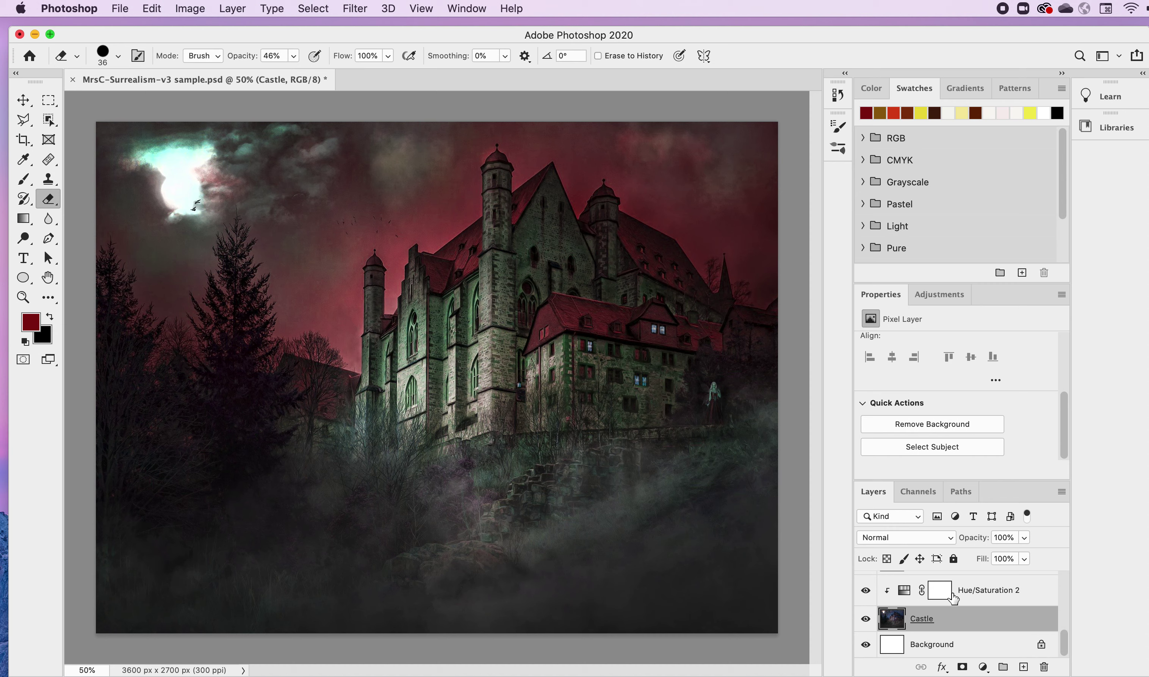
Select the Weird Doll layer and make it visible in front of the castle.
{"action": "left_click_drag", "start_coordinate": [1065, 644], "coordinate": [1064, 630]}
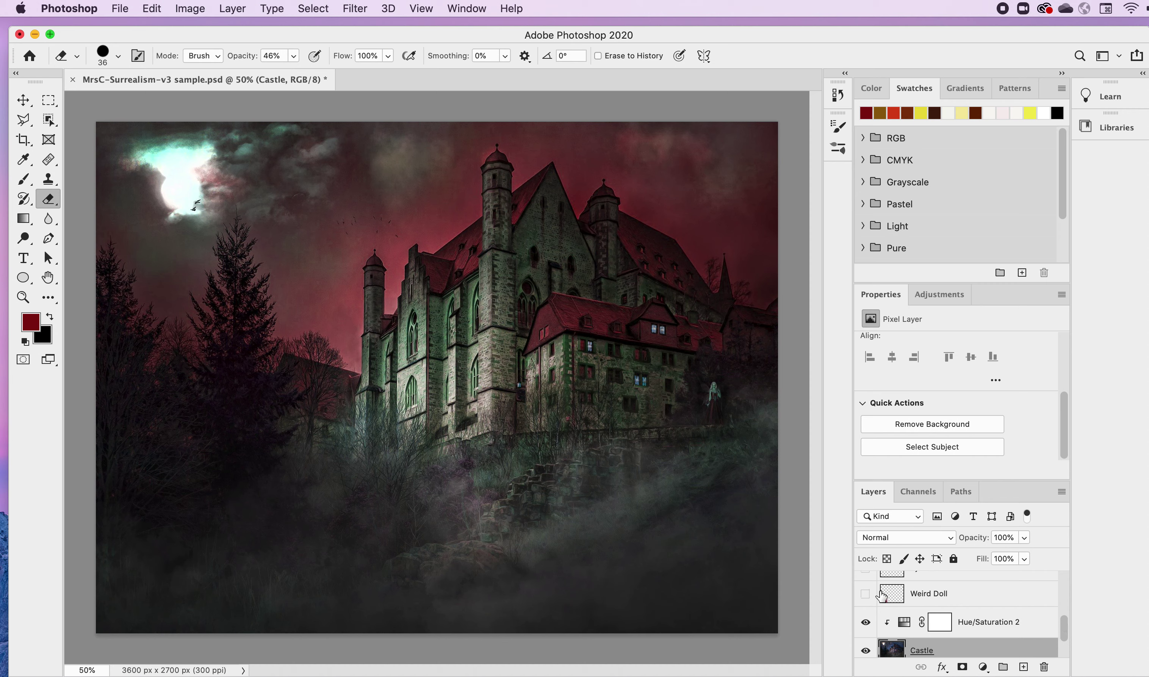
{"action": "left_click", "coordinate": [893, 599]}
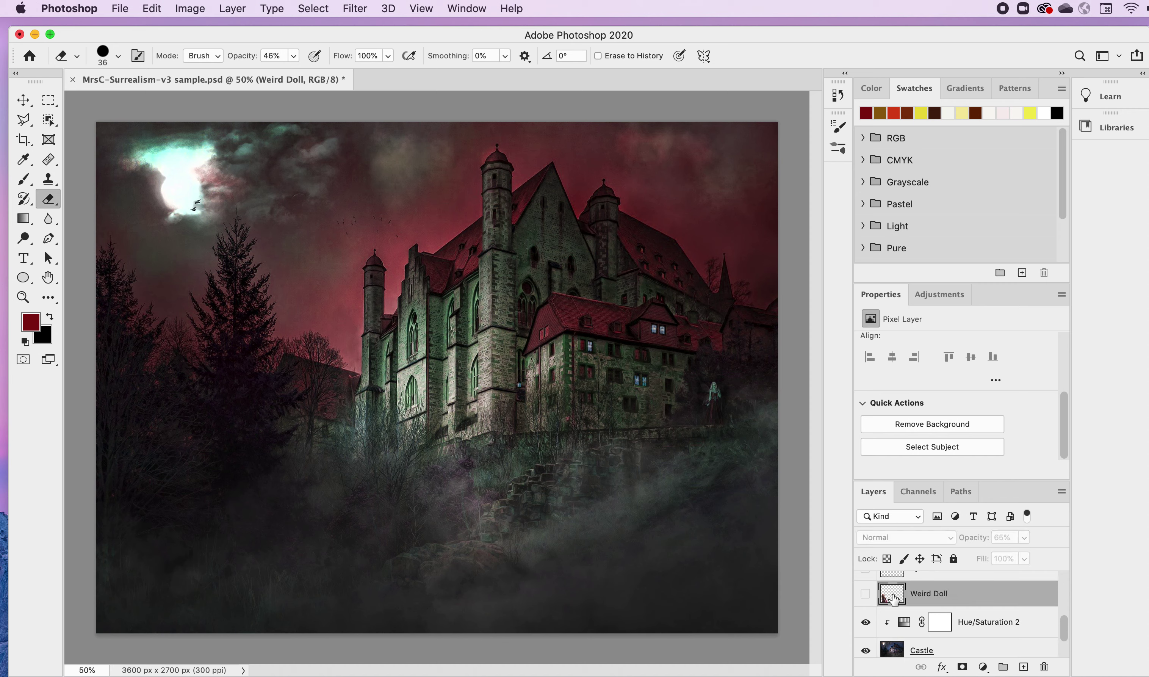
{"action": "left_click", "coordinate": [866, 594]}
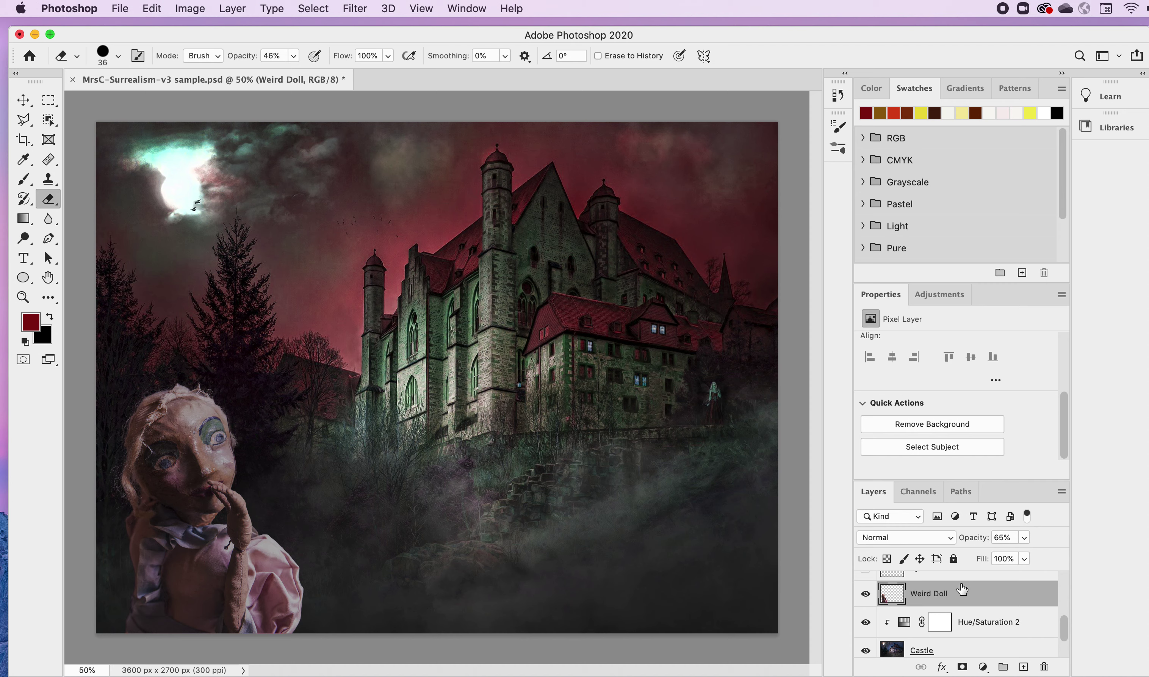
Try the Weird Doll layer at 100% opacity and return it to 65%.
{"action": "left_click", "coordinate": [1025, 538]}
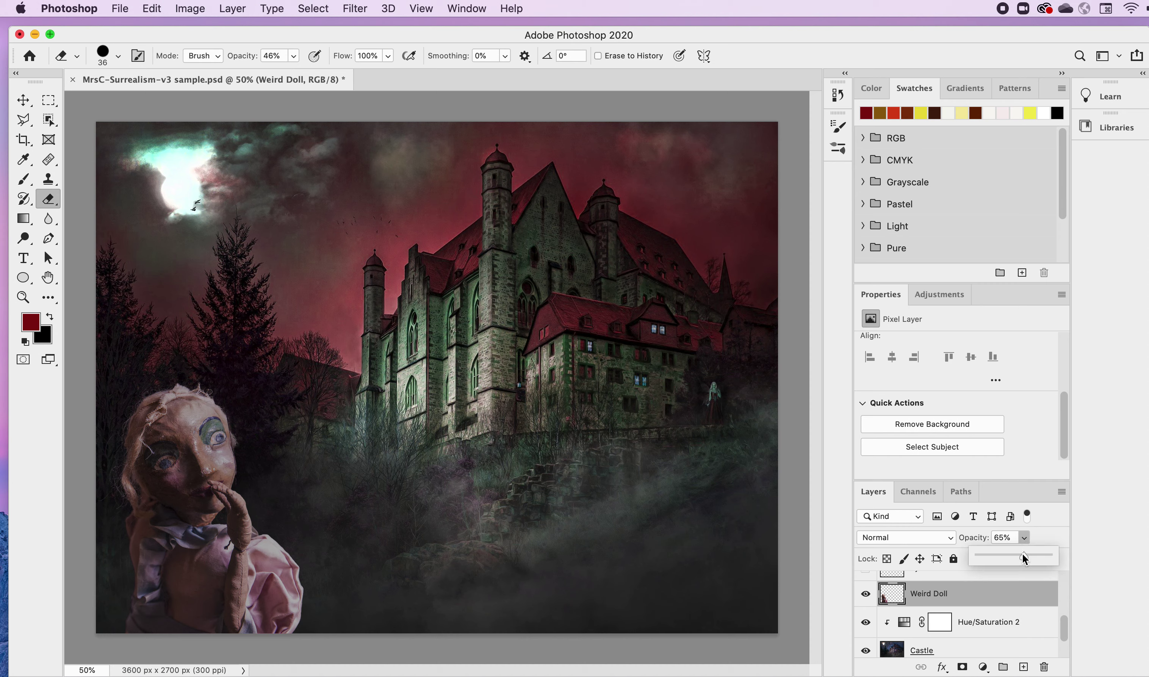
{"action": "left_click_drag", "start_coordinate": [1025, 558], "coordinate": [1071, 560]}
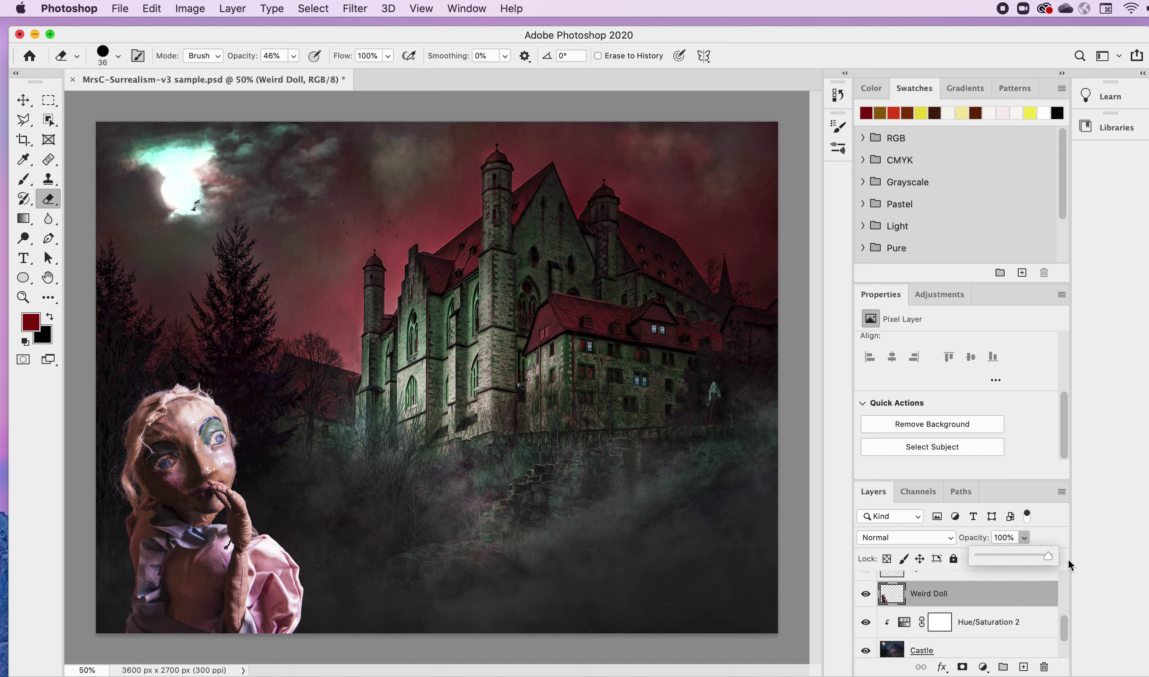
{"action": "left_click_drag", "start_coordinate": [1048, 556], "coordinate": [1030, 556]}
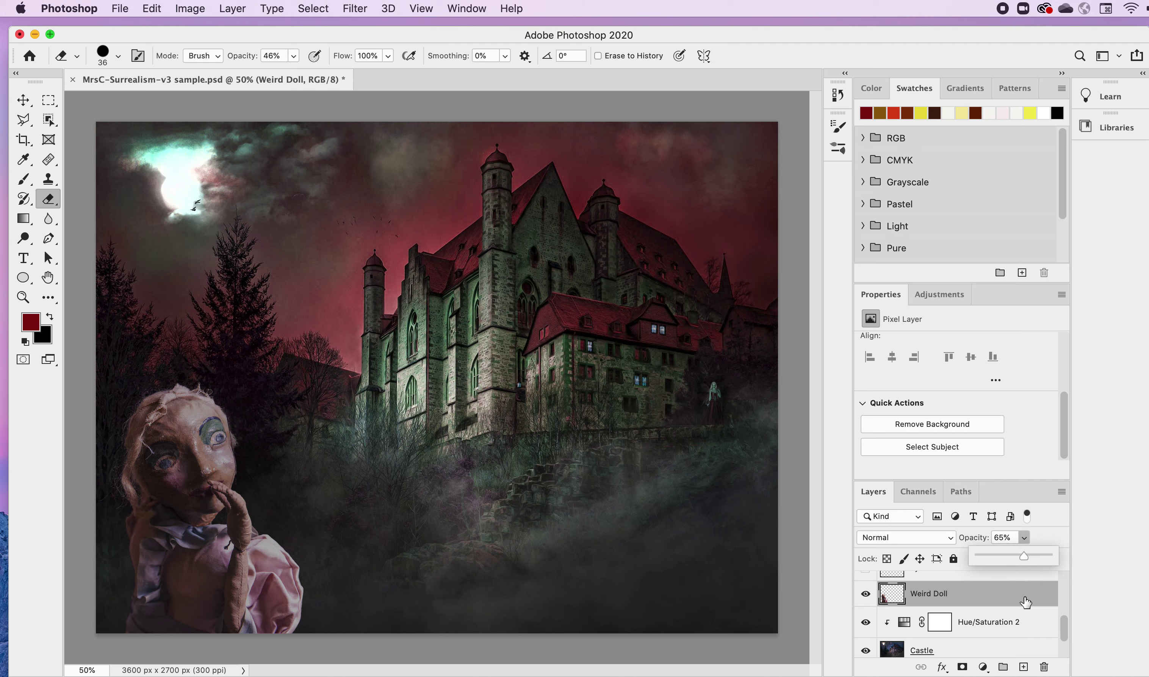
{"action": "left_click", "coordinate": [1063, 625]}
{"action": "scroll", "coordinate": [1064, 626], "scroll_direction": "up", "scroll_amount": 1}
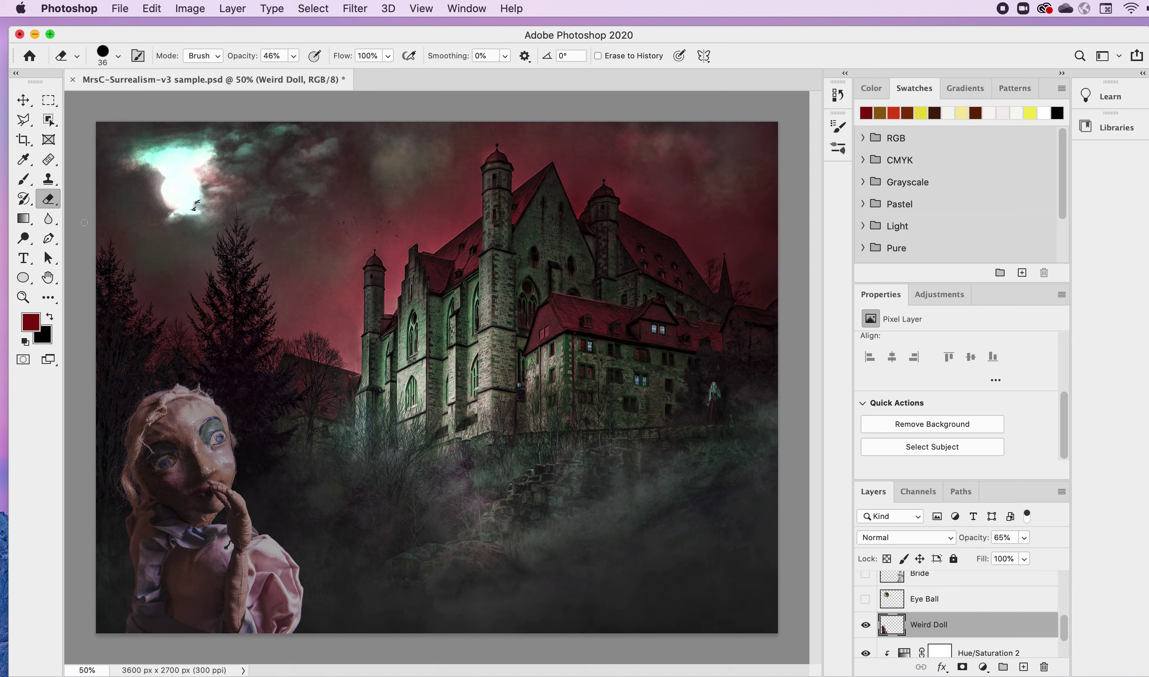
Choose the Dodge tool, select the Castle layer and dab the moon using the Highlights range at 100% exposure.
{"action": "left_click", "coordinate": [28, 239]}
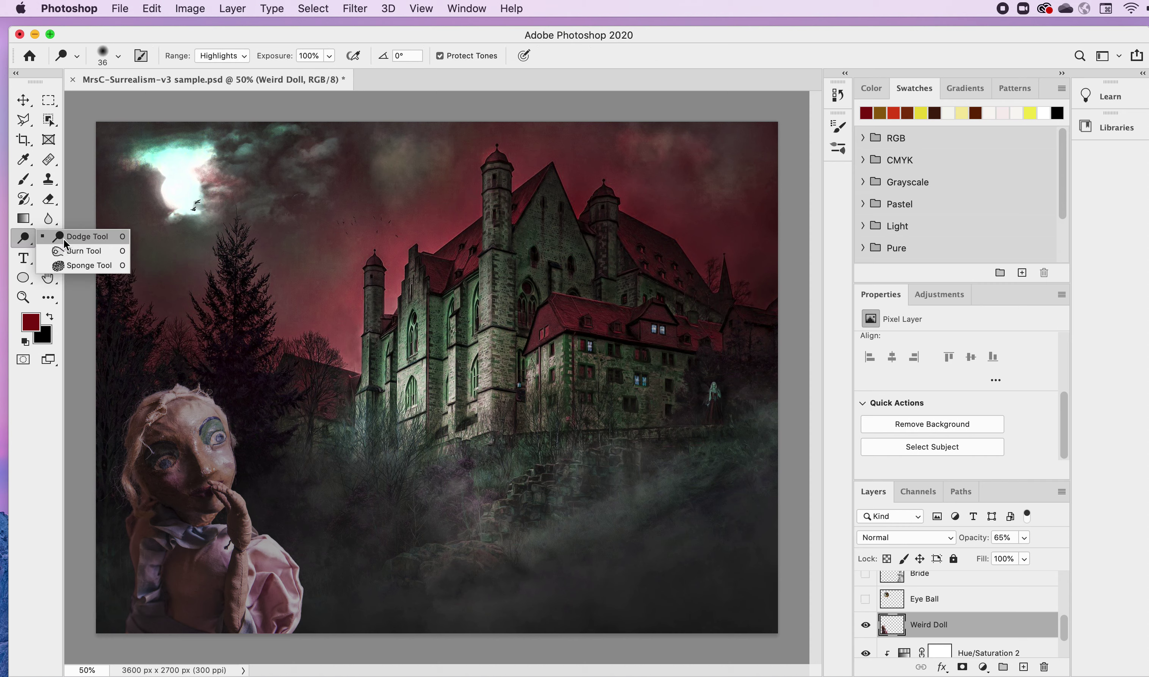
{"action": "left_click", "coordinate": [82, 236]}
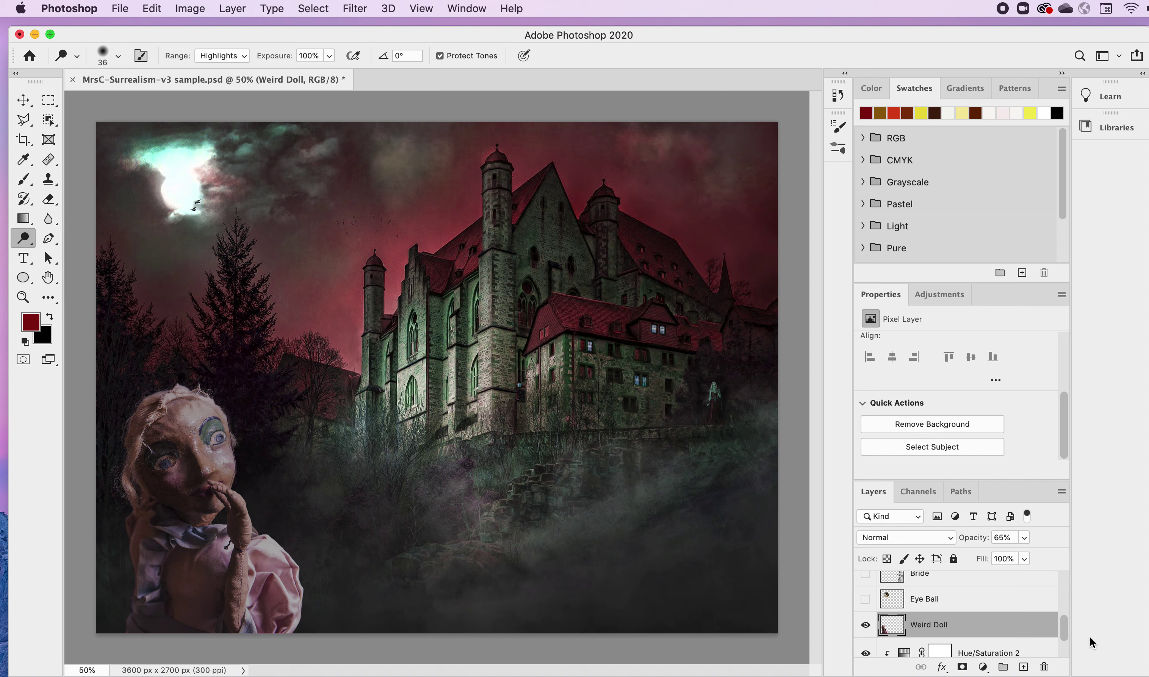
{"action": "scroll", "coordinate": [1066, 656], "scroll_direction": "down", "scroll_amount": 3}
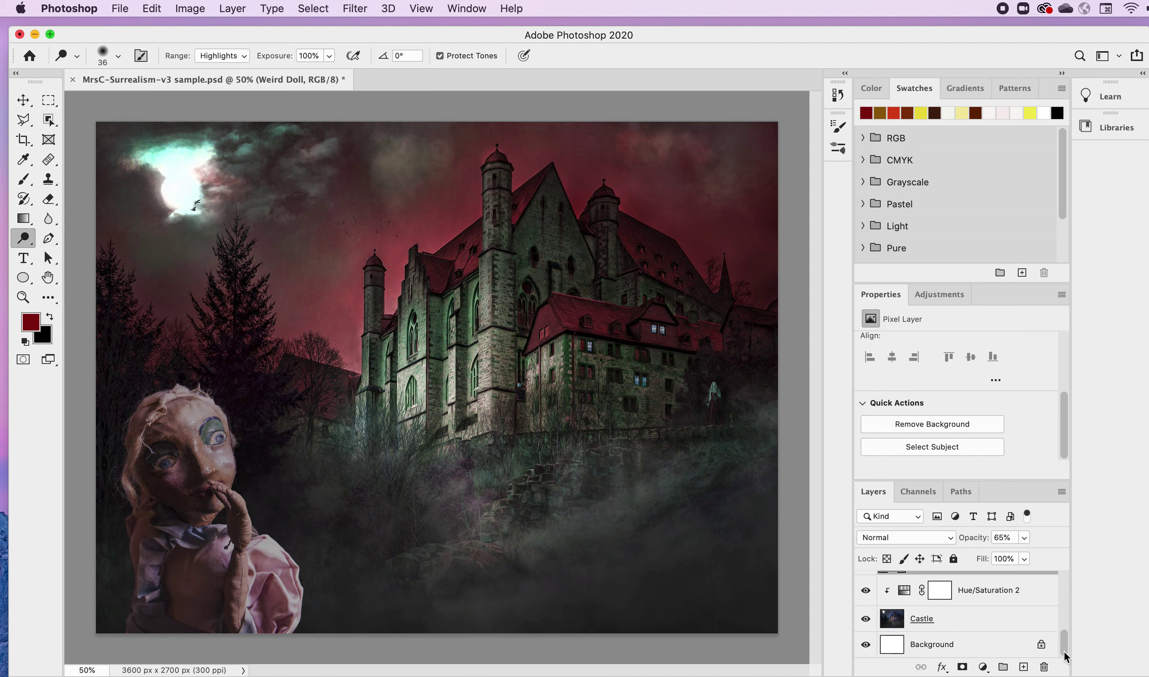
{"action": "left_click", "coordinate": [895, 620]}
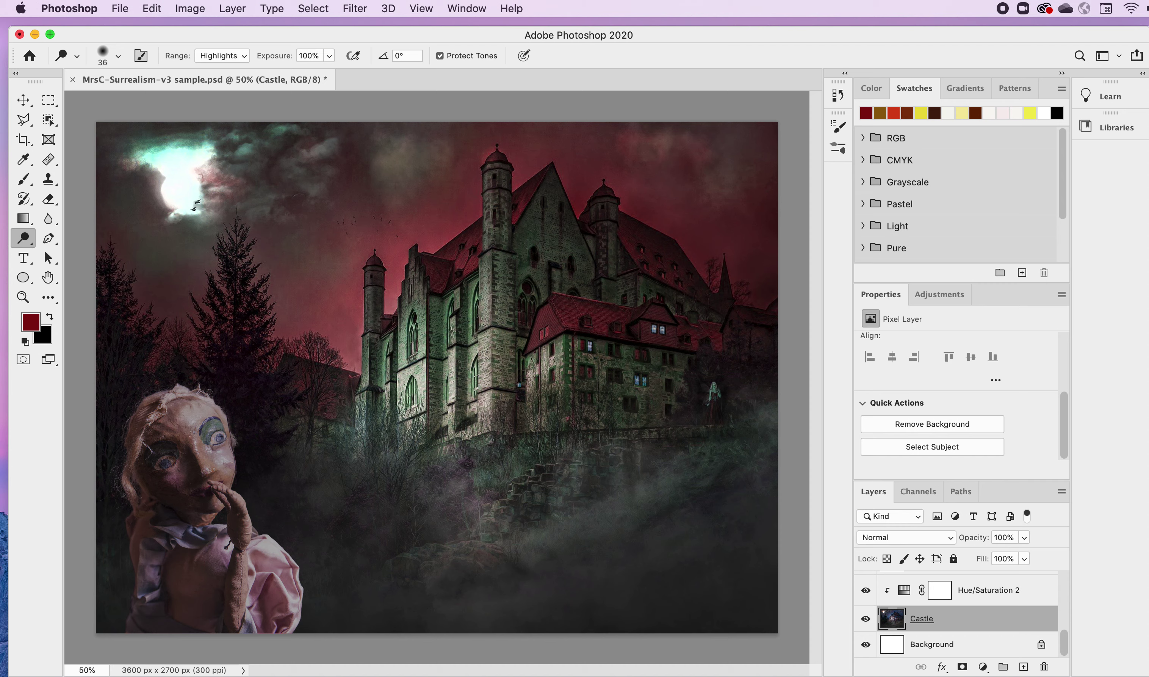
{"action": "right_click", "coordinate": [182, 162]}
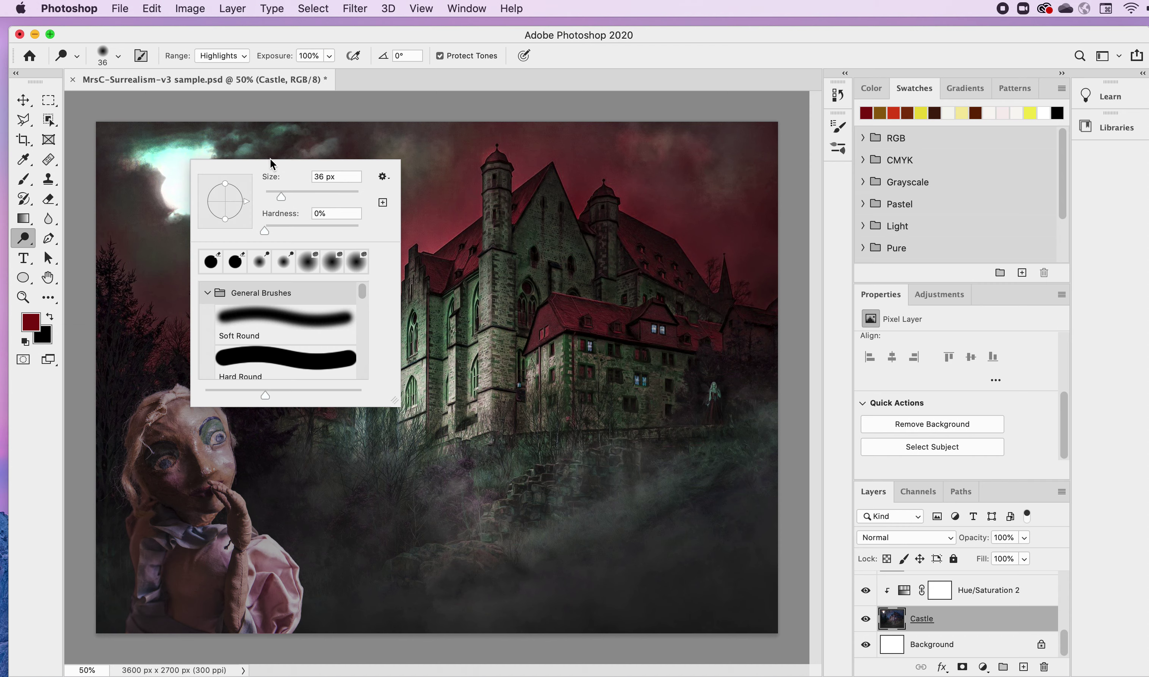
{"action": "left_click", "coordinate": [171, 159]}
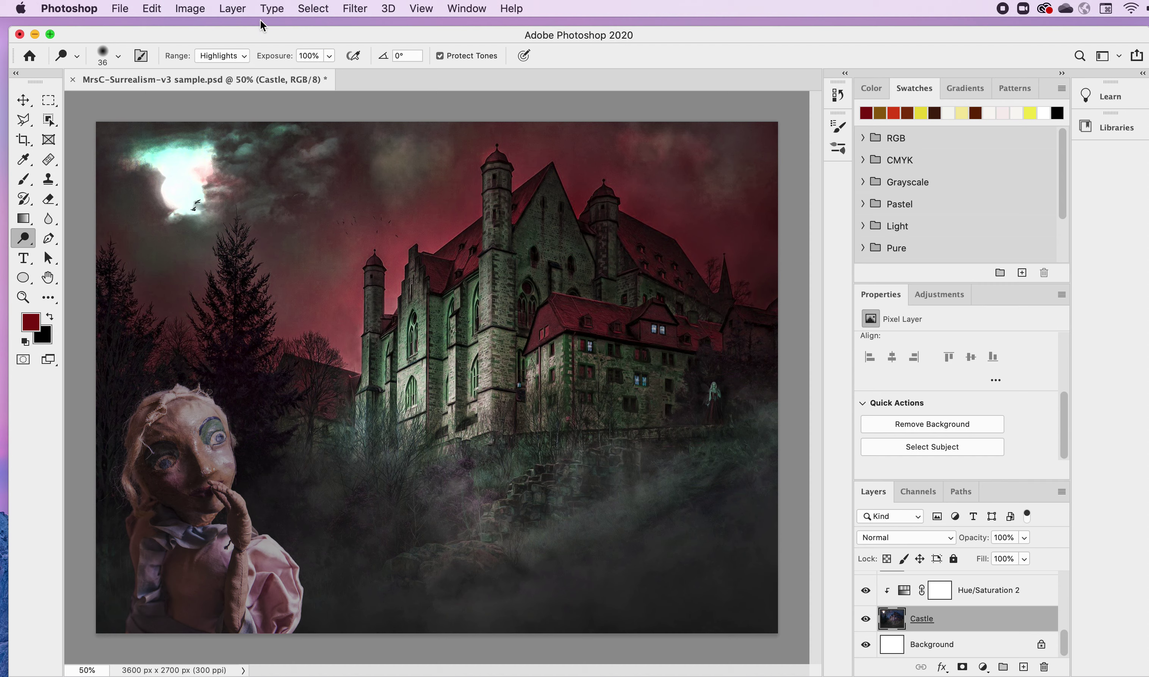
Set the Dodge range to Midtones and lighten the clouds along the moon's right edge.
{"action": "left_click", "coordinate": [243, 54]}
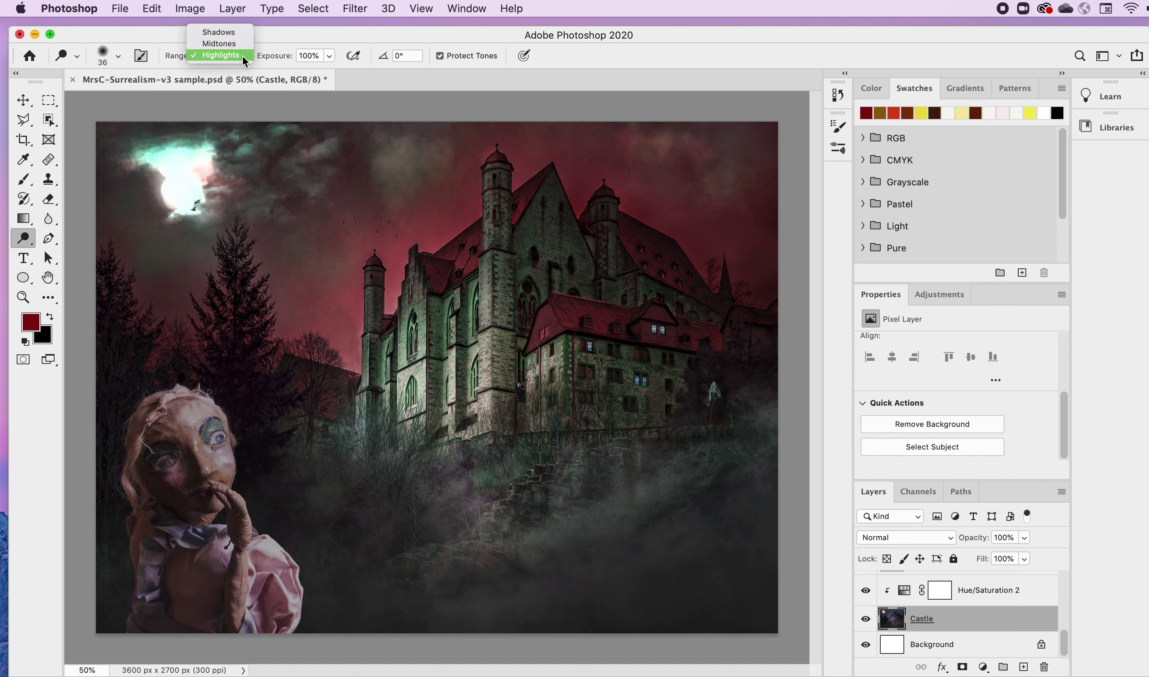
{"action": "left_click", "coordinate": [219, 43]}
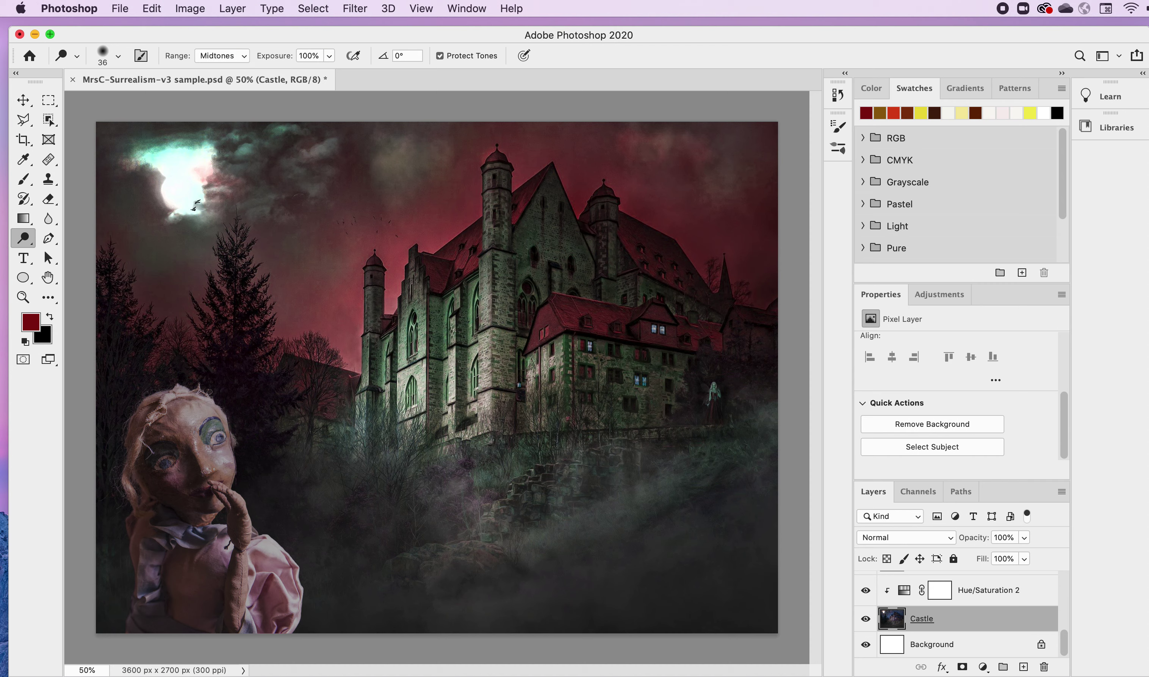
{"action": "mouse_move", "coordinate": [204, 155]}
{"action": "left_mouse_down"}
{"action": "mouse_move", "coordinate": [242, 146]}
{"action": "mouse_move", "coordinate": [207, 144]}
{"action": "mouse_move", "coordinate": [239, 143]}
{"action": "mouse_move", "coordinate": [209, 156]}
{"action": "mouse_move", "coordinate": [230, 162]}
{"action": "mouse_move", "coordinate": [205, 190]}
{"action": "mouse_move", "coordinate": [216, 154]}
{"action": "mouse_move", "coordinate": [213, 186]}
{"action": "left_mouse_up"}
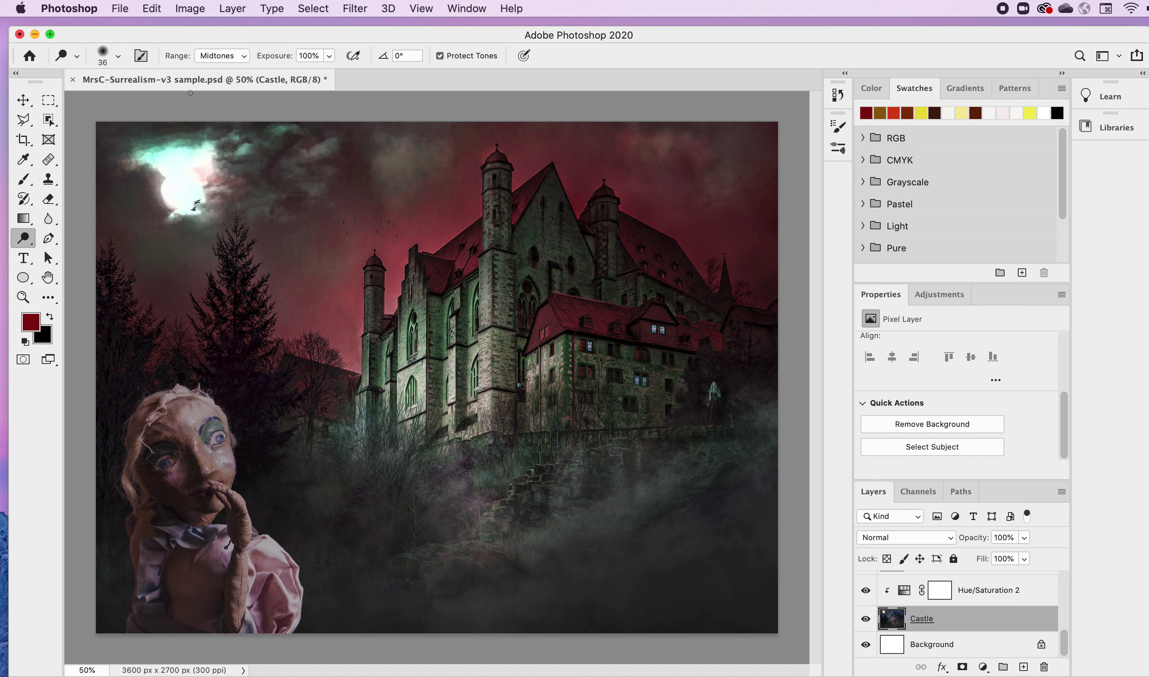
Set the Dodge range to Shadows and brush over the dark clouds to the right of the moon.
{"action": "left_click", "coordinate": [240, 56]}
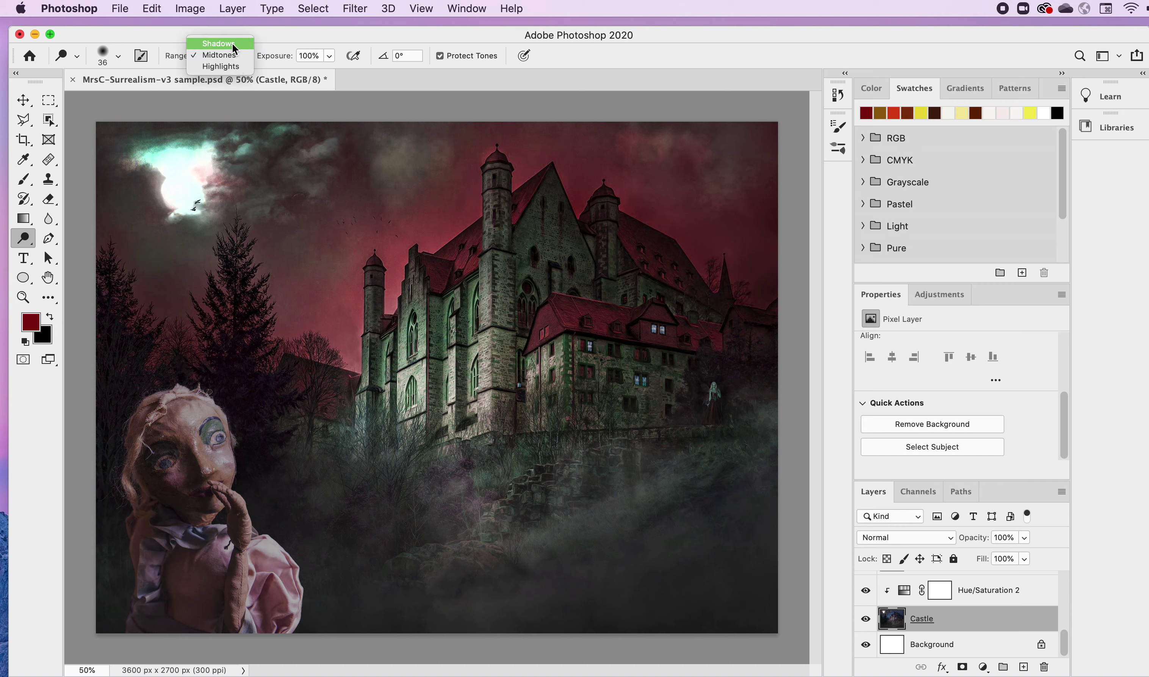
{"action": "left_click", "coordinate": [234, 45]}
{"action": "mouse_move", "coordinate": [225, 146]}
{"action": "left_mouse_down"}
{"action": "mouse_move", "coordinate": [237, 144]}
{"action": "mouse_move", "coordinate": [243, 182]}
{"action": "mouse_move", "coordinate": [253, 154]}
{"action": "mouse_move", "coordinate": [245, 160]}
{"action": "left_mouse_up"}
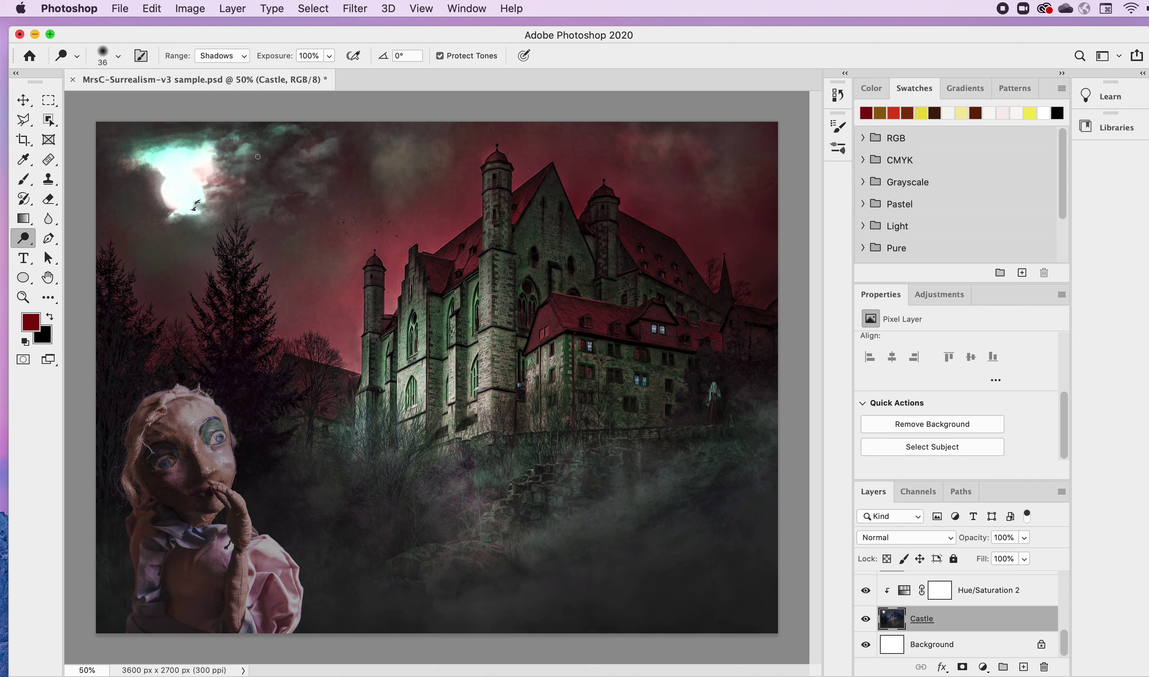